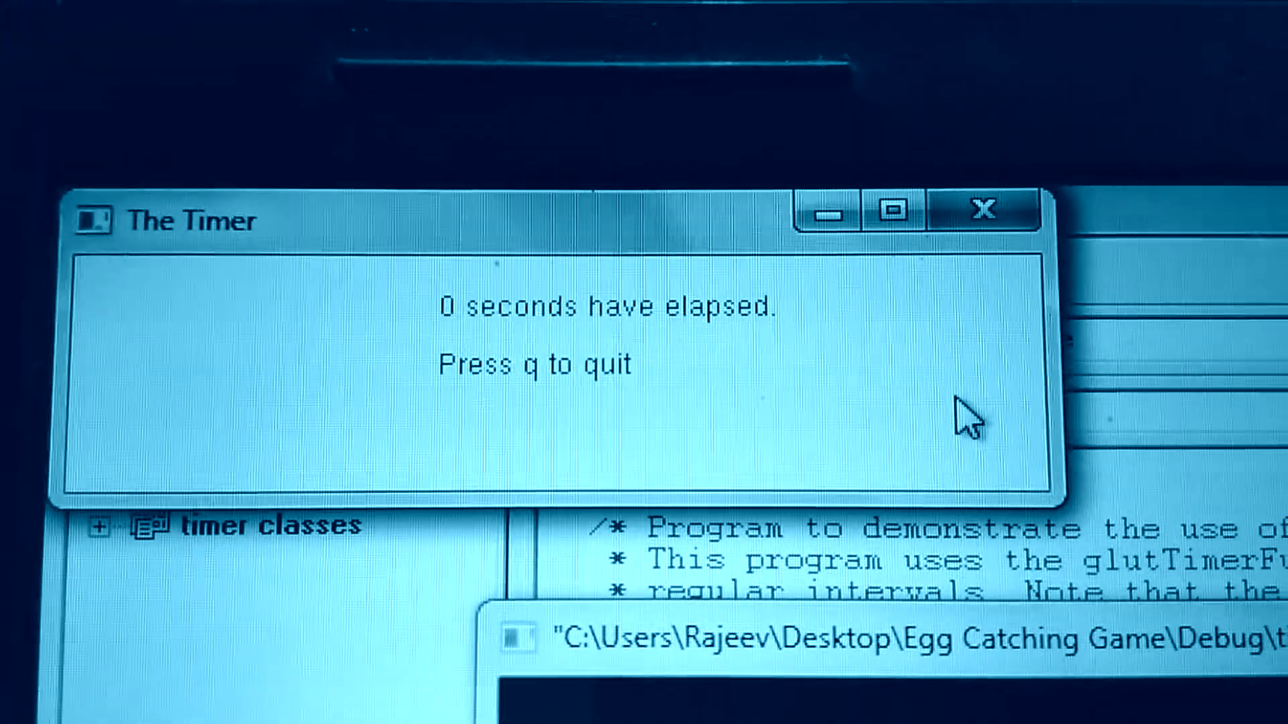
Step: Quit The Timer with Q, leaving the console prompting for any key
key("q")
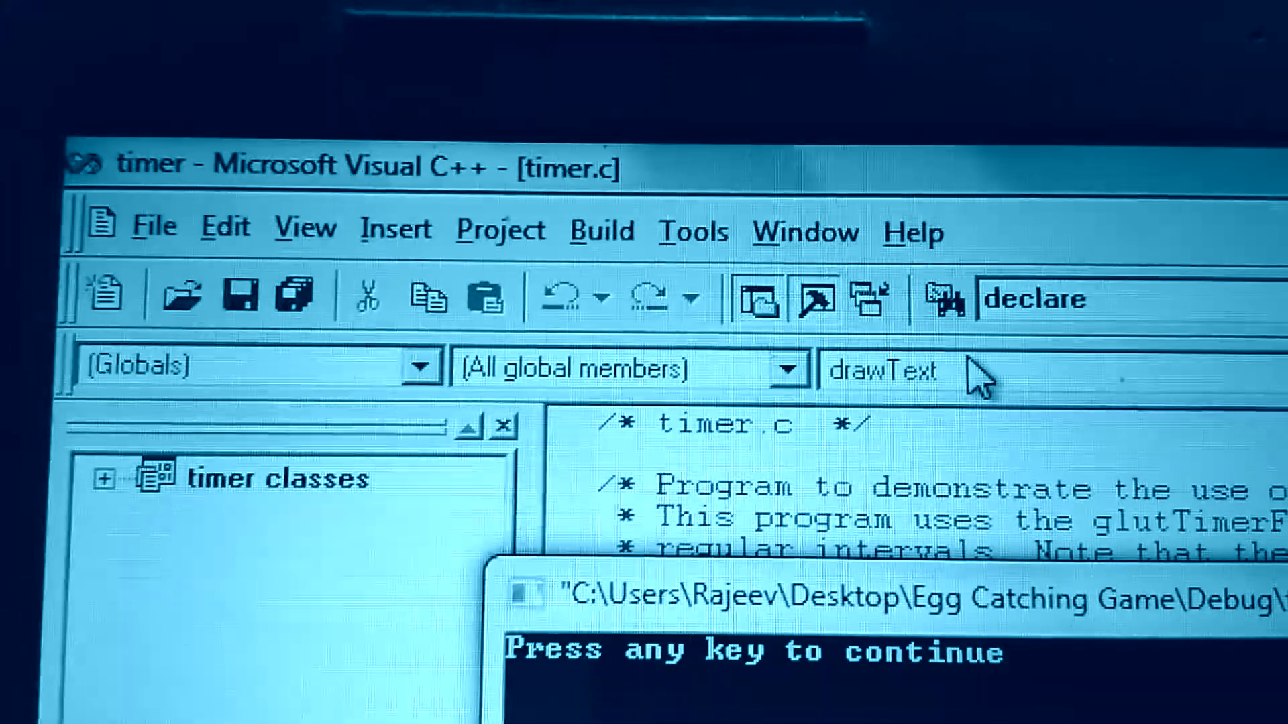